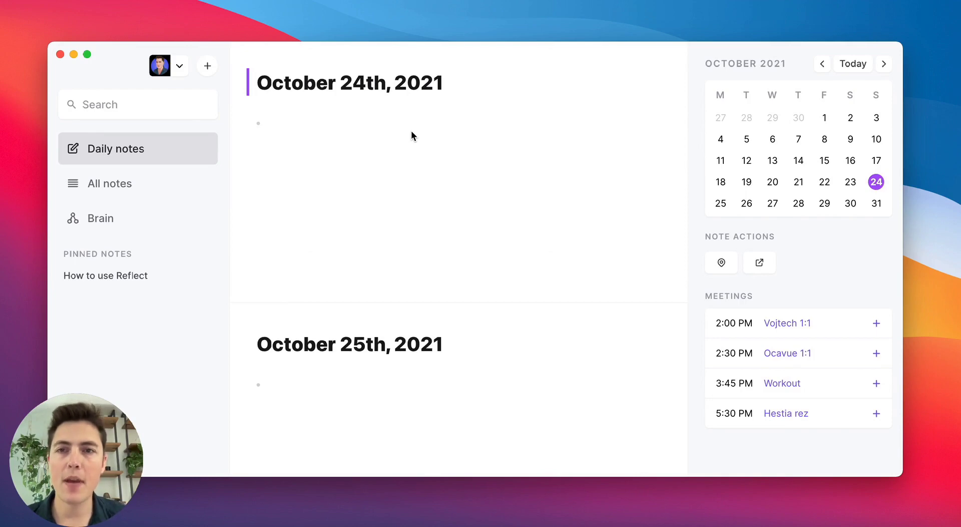
- In the October 24th daily note, write 'Met with [person link] for lunch' and add the child bullet 'Yada yada yada'
{"action": "type", "text": "Me"}
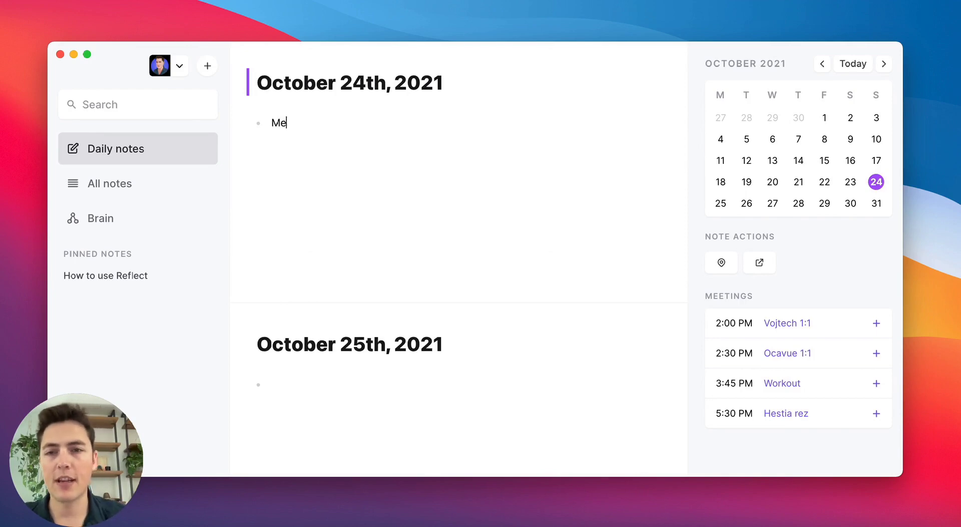
{"action": "type", "text": "t with "}
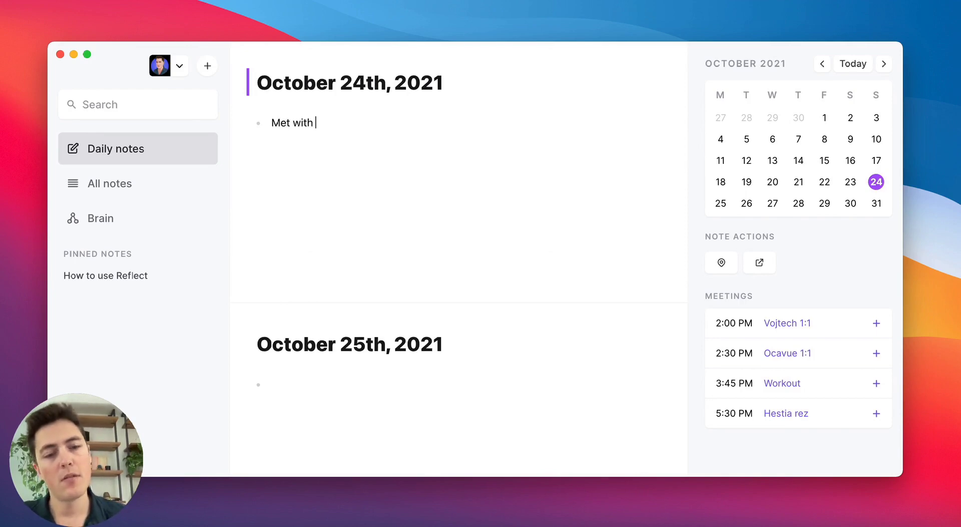
{"action": "type", "text": "[[JD"}
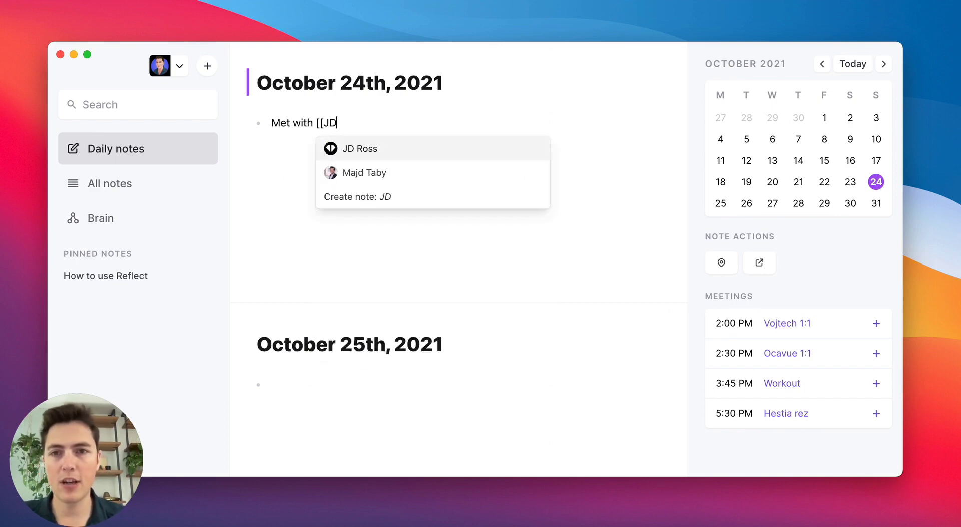
{"action": "key", "text": "Return"}
{"action": "type", "text": "for lunch"}
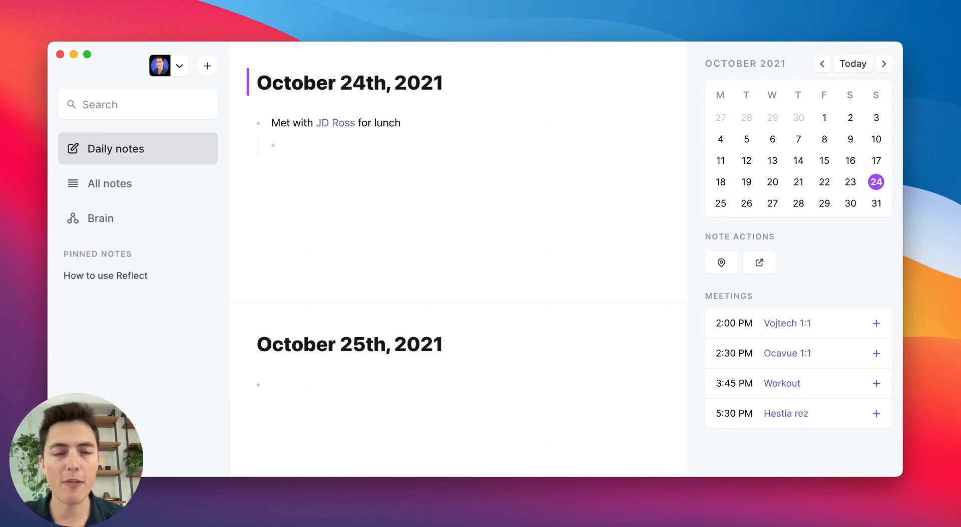
{"action": "type", "text": " Yada "}
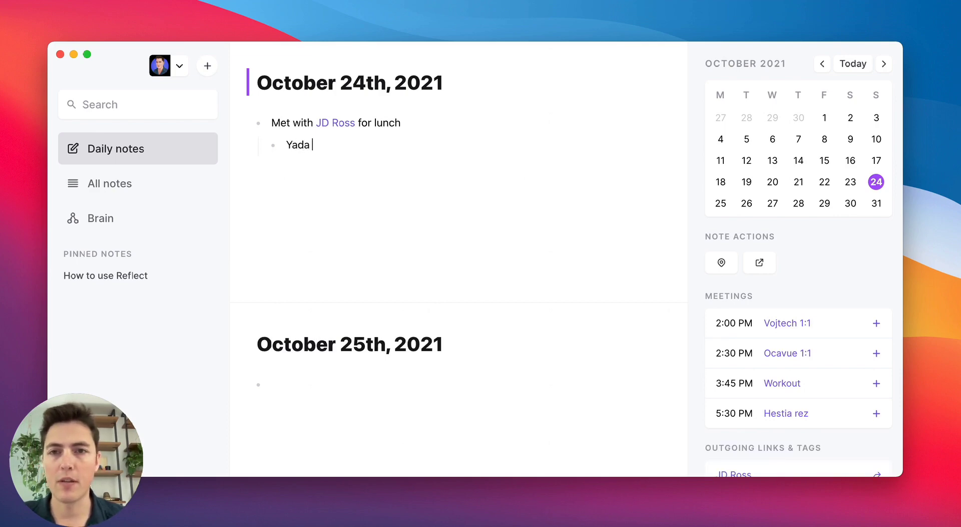
{"action": "type", "text": "yada "}
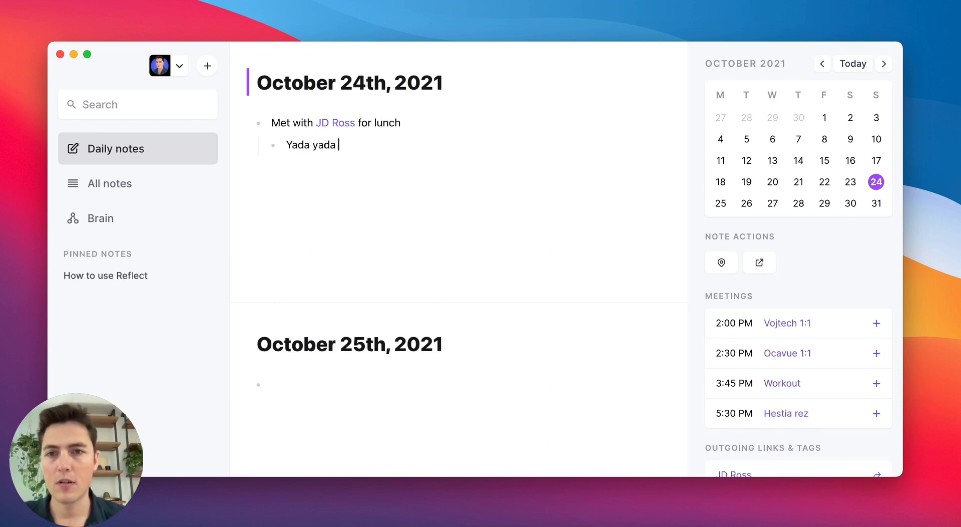
{"action": "type", "text": "yada"}
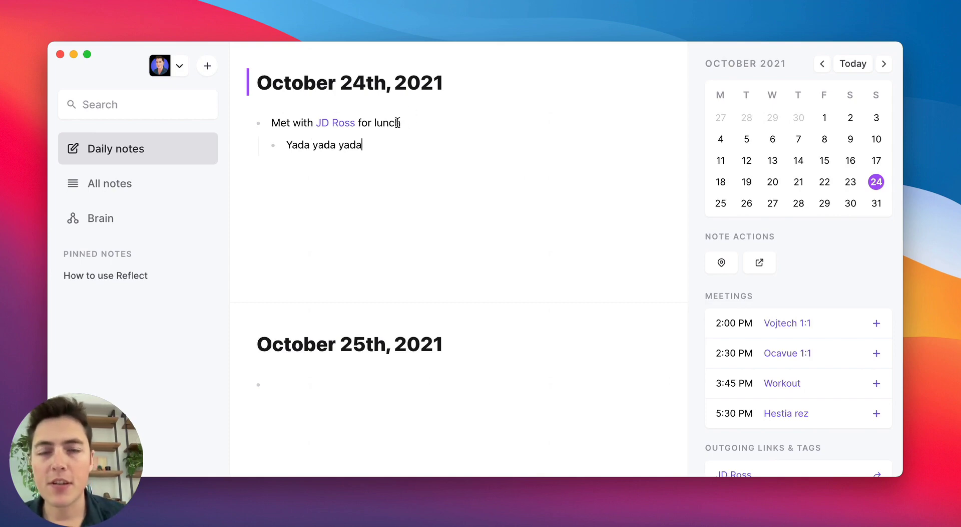
- Preview the linked person's note from the daily note, then open it
{"action": "mouse_move", "coordinate": [333, 128]}
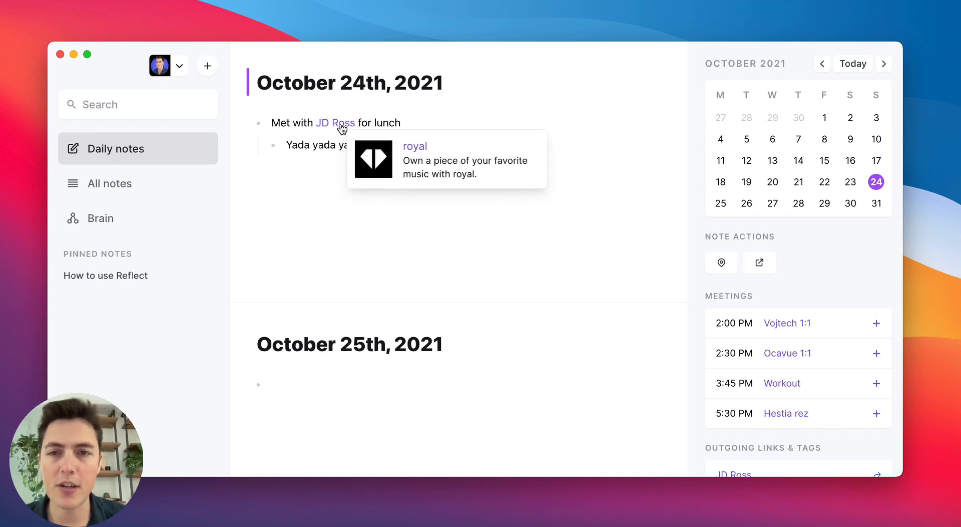
{"action": "left_click", "coordinate": [340, 124]}
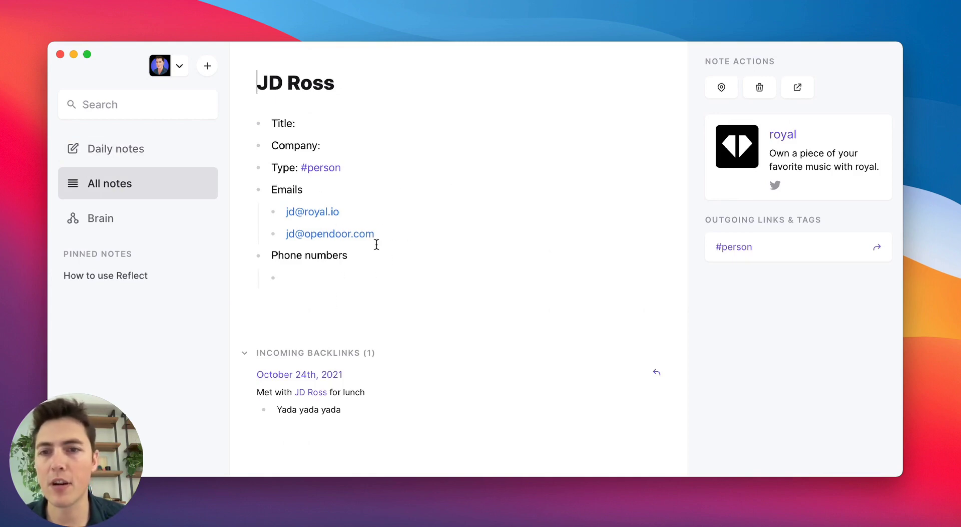
{"action": "left_click", "coordinate": [327, 173]}
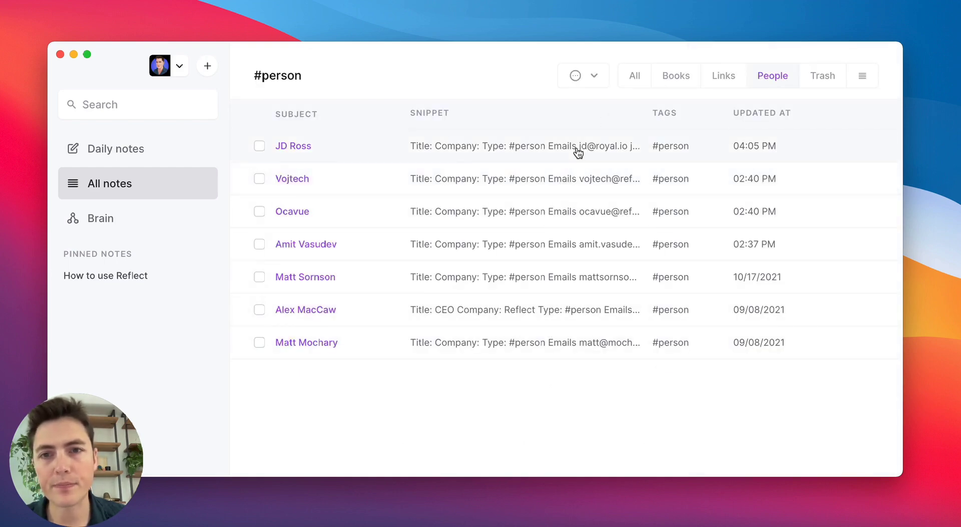
{"action": "left_click", "coordinate": [551, 150]}
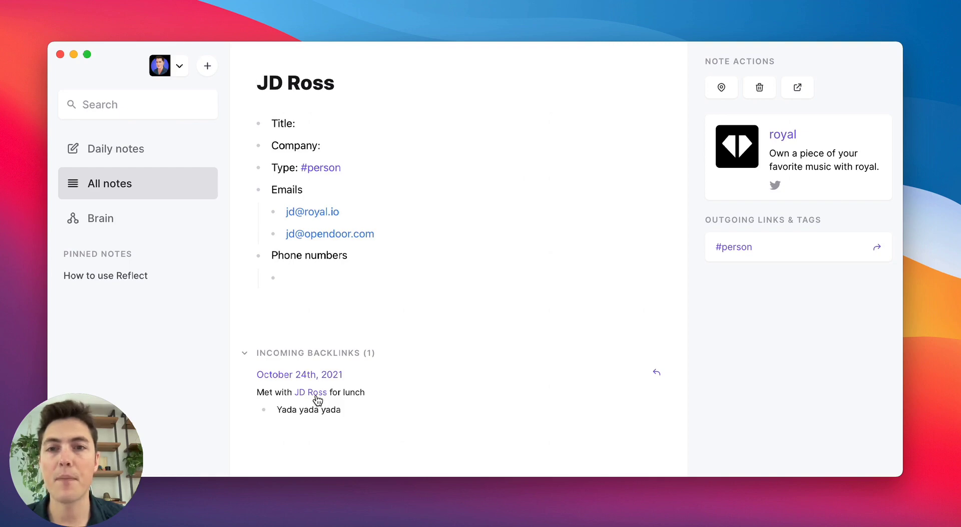
- Link the Title field to a new Co-founder note
{"action": "left_click", "coordinate": [395, 127]}
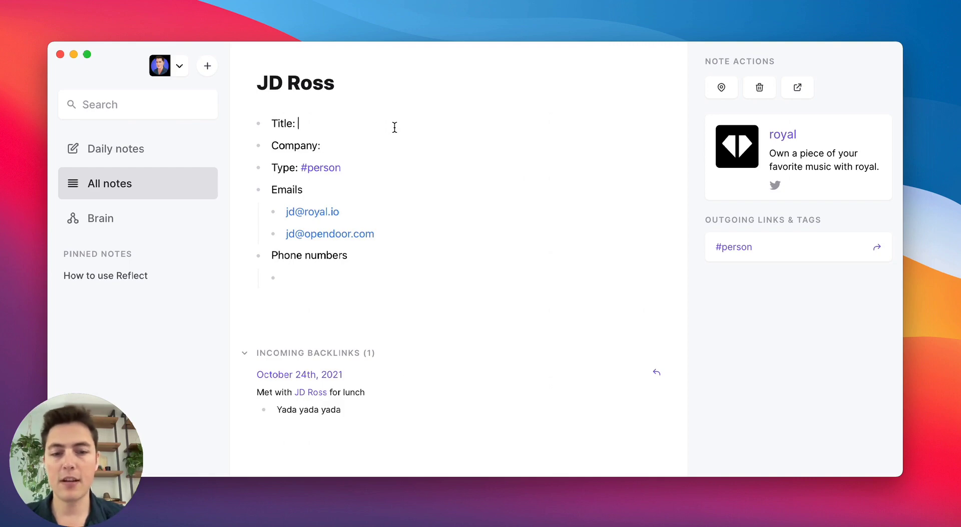
{"action": "type", "text": "[[Co-"}
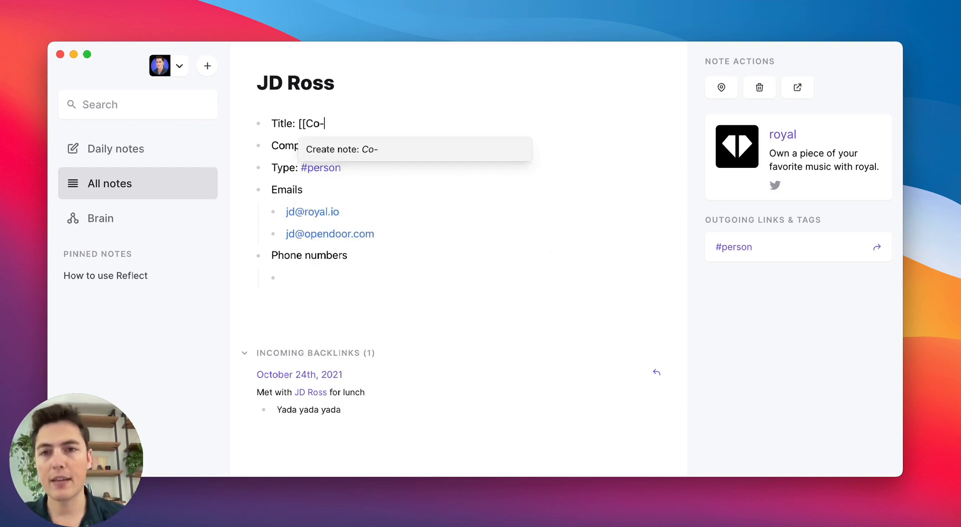
{"action": "type", "text": "founder"}
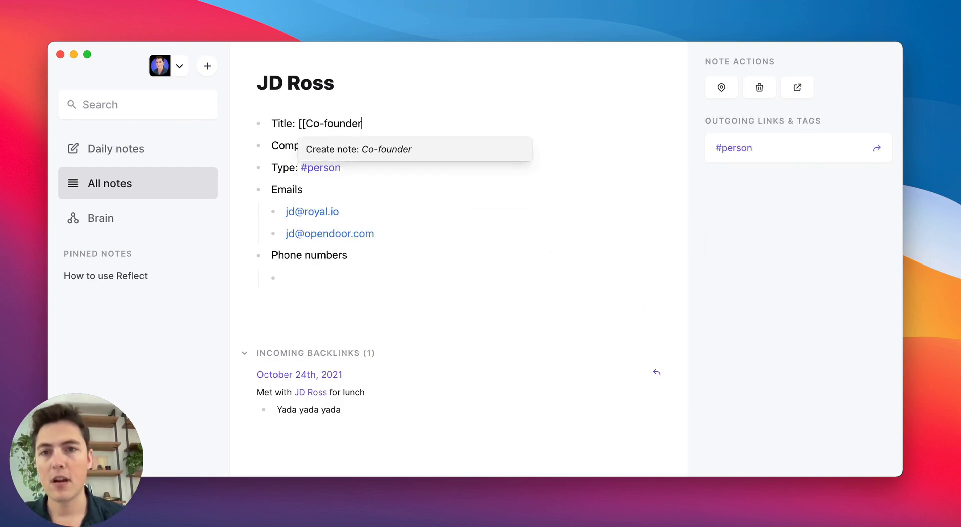
{"action": "key", "text": "Return"}
- Under Company, add nested bullets linking new Royal and Opendoor notes
{"action": "key", "text": "Down"}
{"action": "key", "text": "Return"}
{"action": "key", "text": "Tab"}
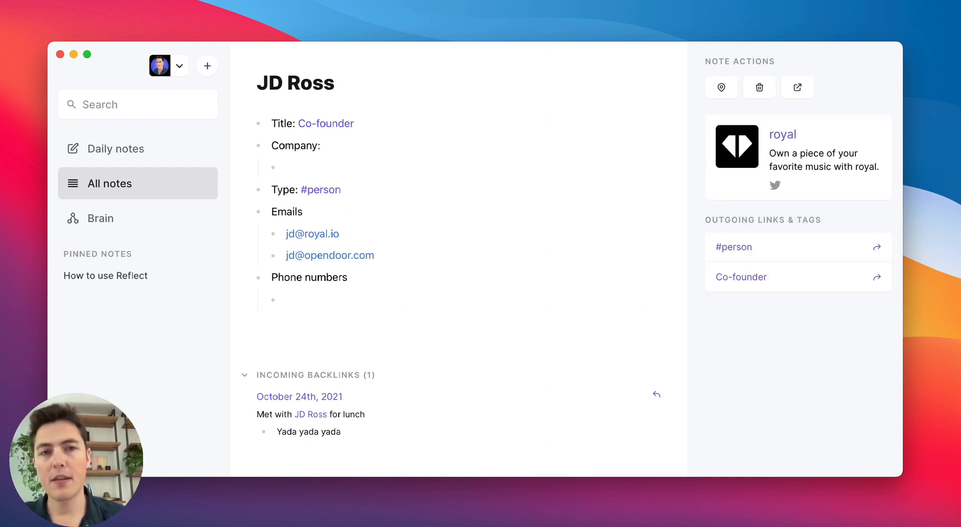
{"action": "type", "text": "[[Royal"}
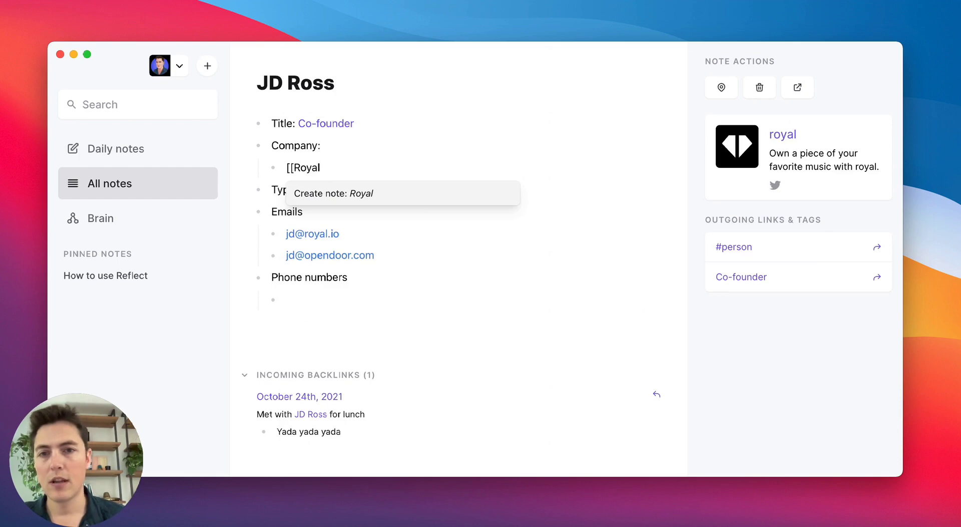
{"action": "key", "text": "Return"}
{"action": "key", "text": "Return"}
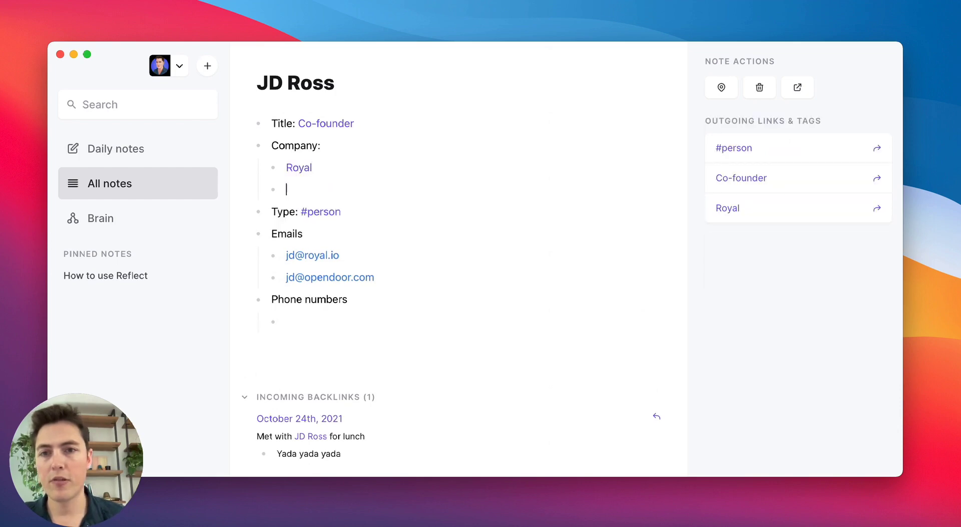
{"action": "type", "text": "[[Opendoor"}
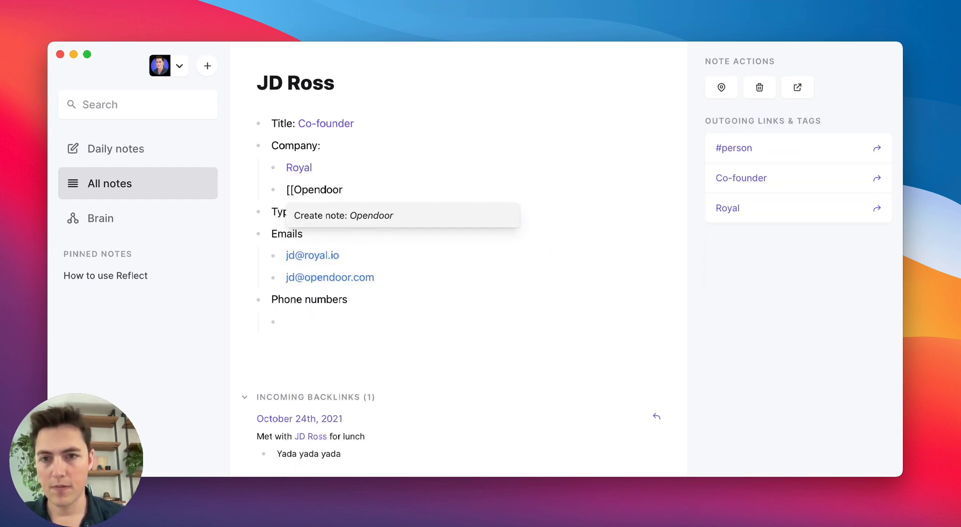
{"action": "key", "text": "Return"}
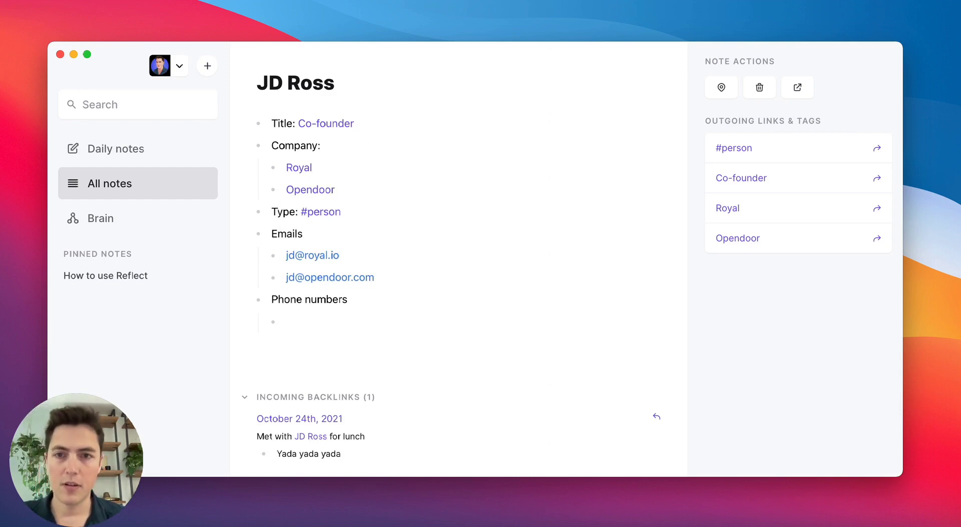
{"action": "key", "text": "Up"}
{"action": "key", "text": "shift+super+Left"}
{"action": "key", "text": "Right"}
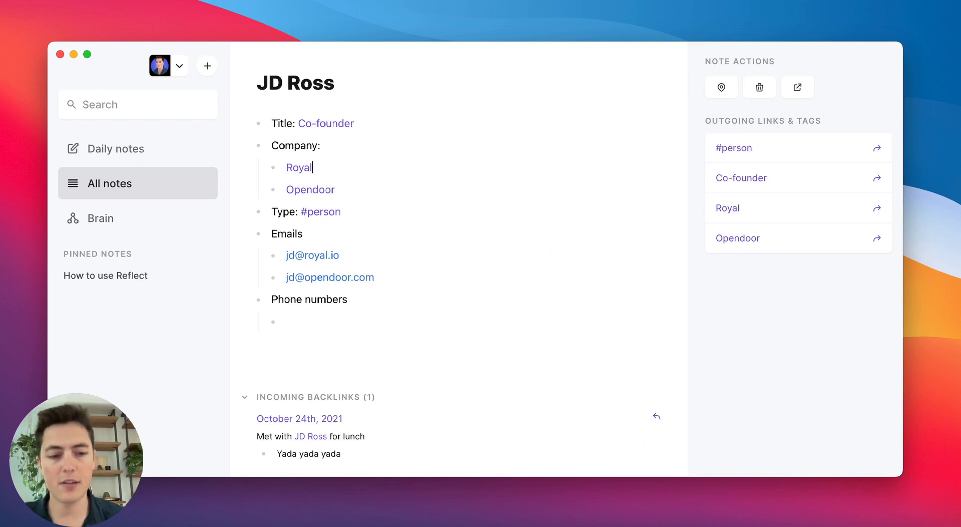
- Open the Royal note, tag it #company and add royal.io on the next bullet
{"action": "key", "text": "shift+super+Left"}
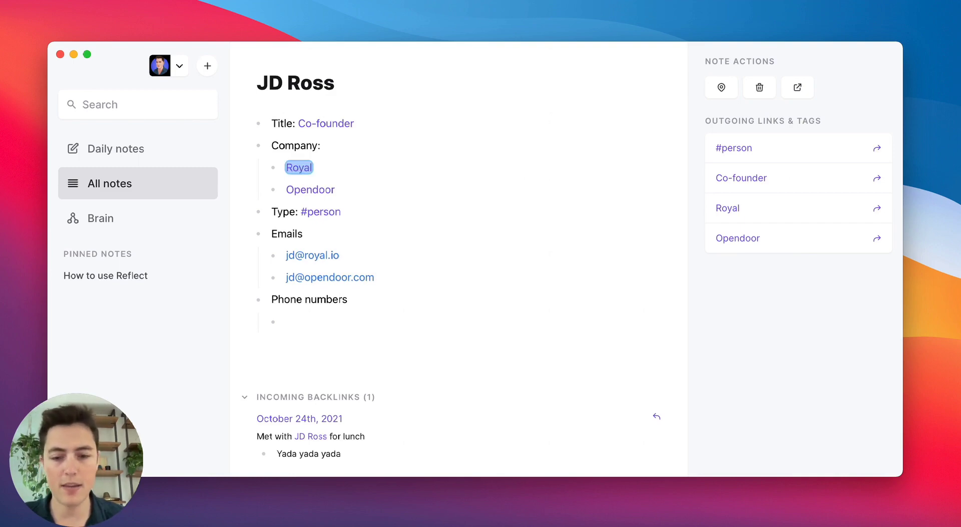
{"action": "key", "text": "super+Return"}
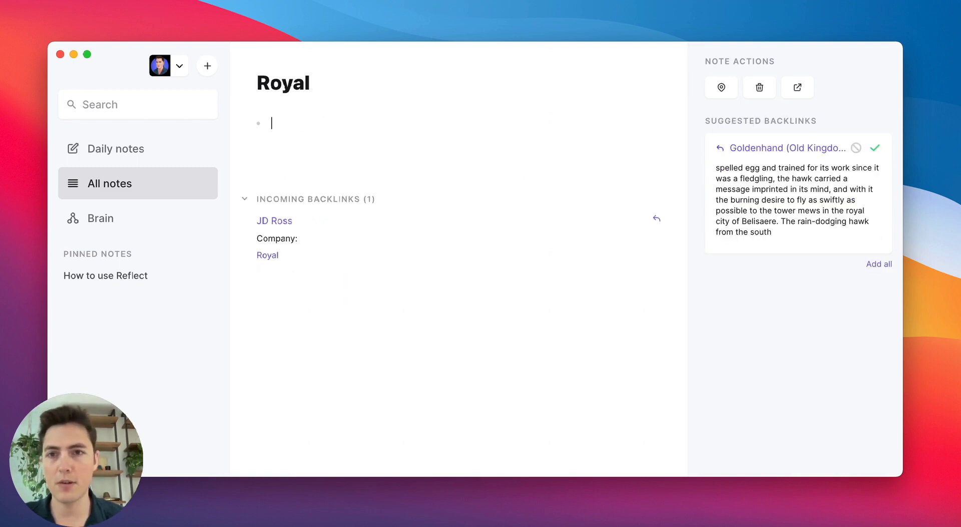
{"action": "type", "text": "#compan"}
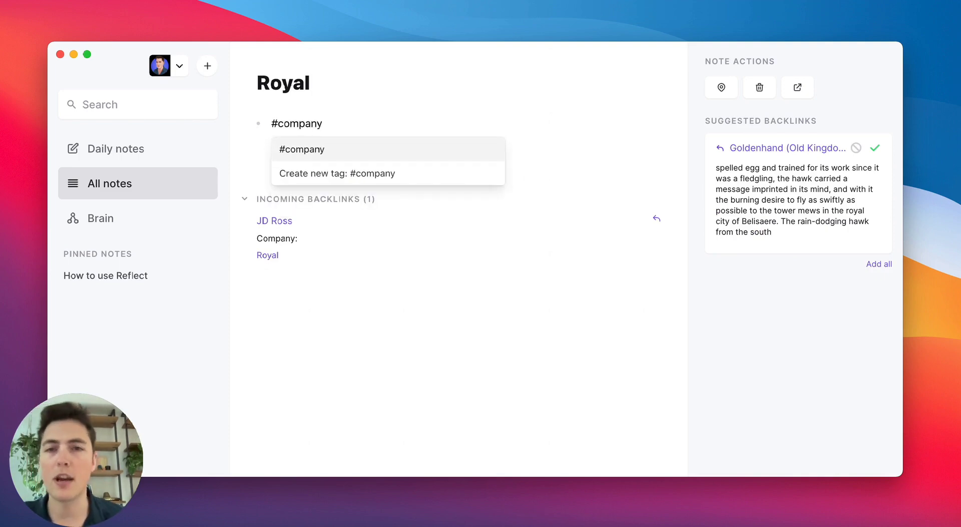
{"action": "type", "text": "y"}
{"action": "key", "text": "Return"}
{"action": "key", "text": "Return"}
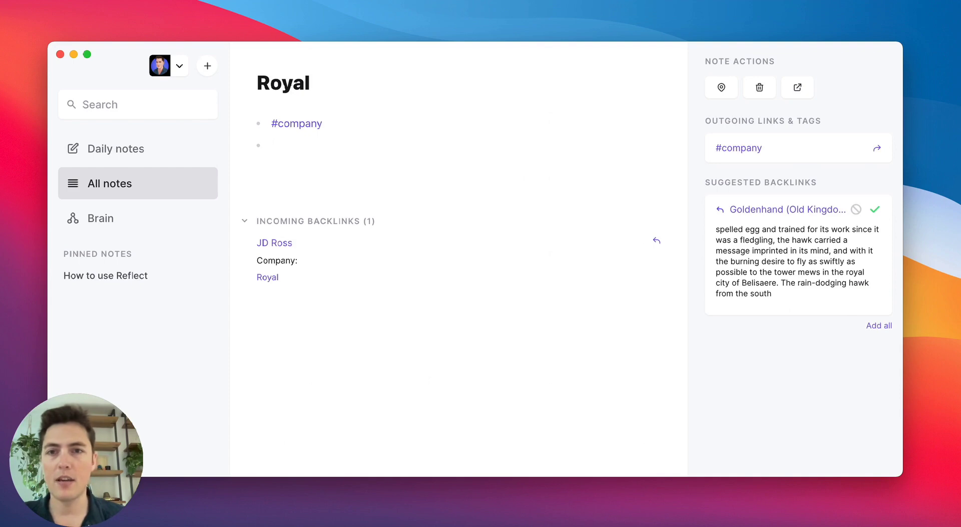
{"action": "type", "text": "compa"}
{"action": "key", "text": "BackSpace"}
{"action": "key", "text": "BackSpace"}
{"action": "key", "text": "BackSpace"}
{"action": "key", "text": "BackSpace"}
{"action": "key", "text": "BackSpace"}
{"action": "type", "text": "ro"}
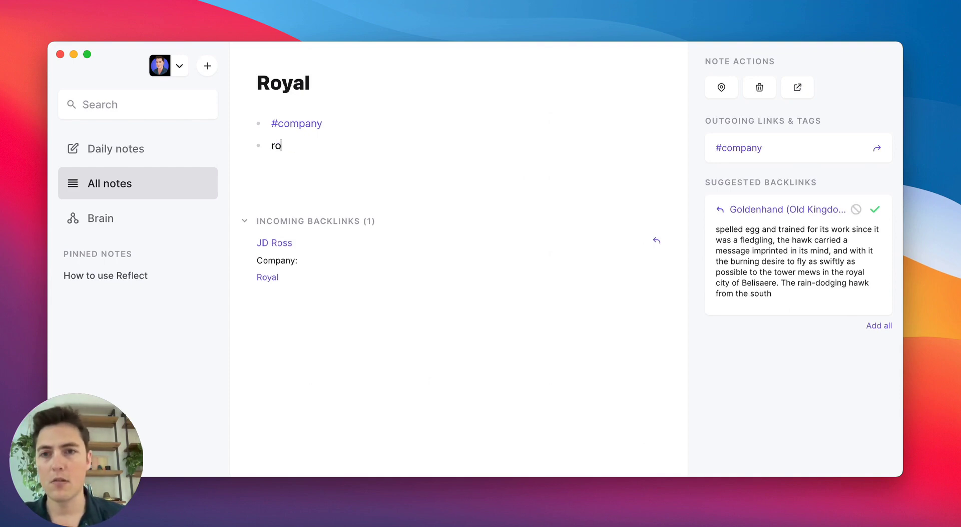
{"action": "type", "text": "yal.io"}
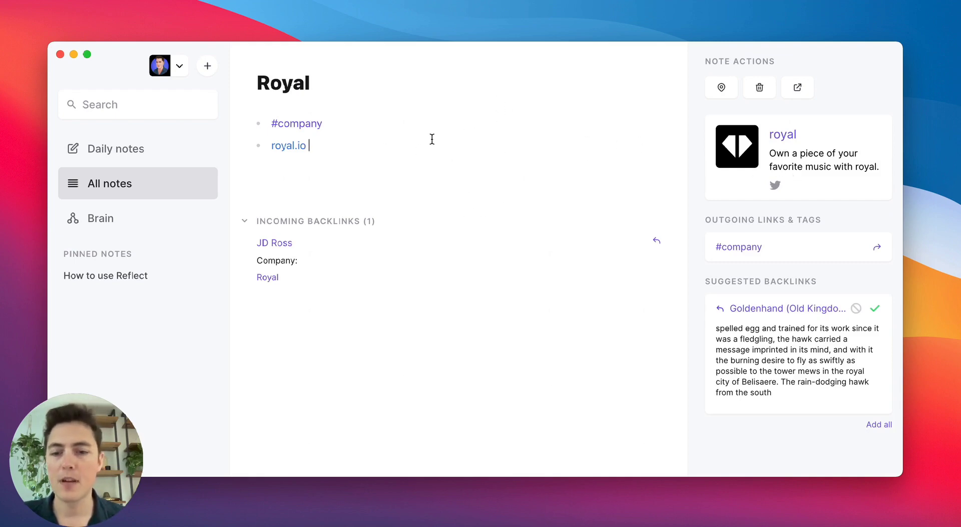
{"action": "key", "text": "super+bracketleft"}
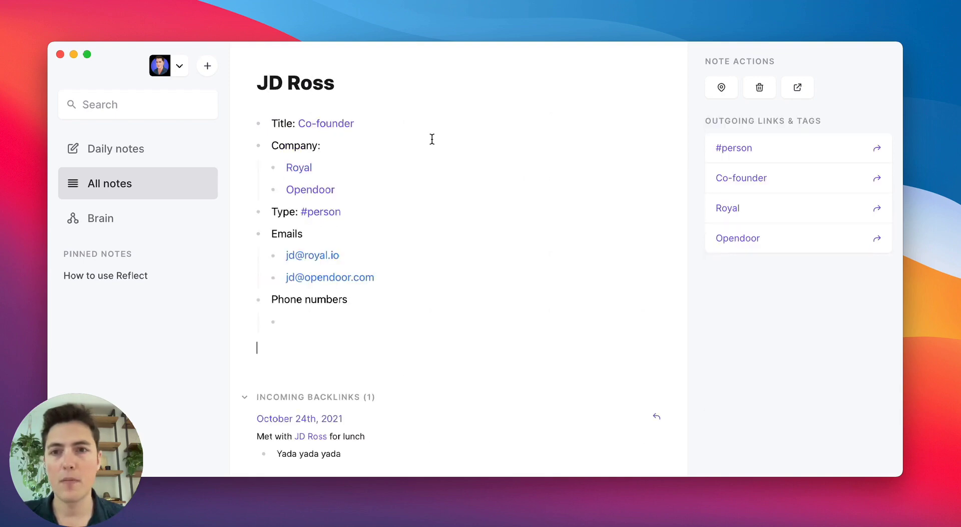
- Tag the Opendoor note #company with opendoor.com beneath, then return to daily notes
{"action": "left_click", "coordinate": [323, 189]}
{"action": "left_click", "coordinate": [383, 122]}
{"action": "type", "text": "#compa"}
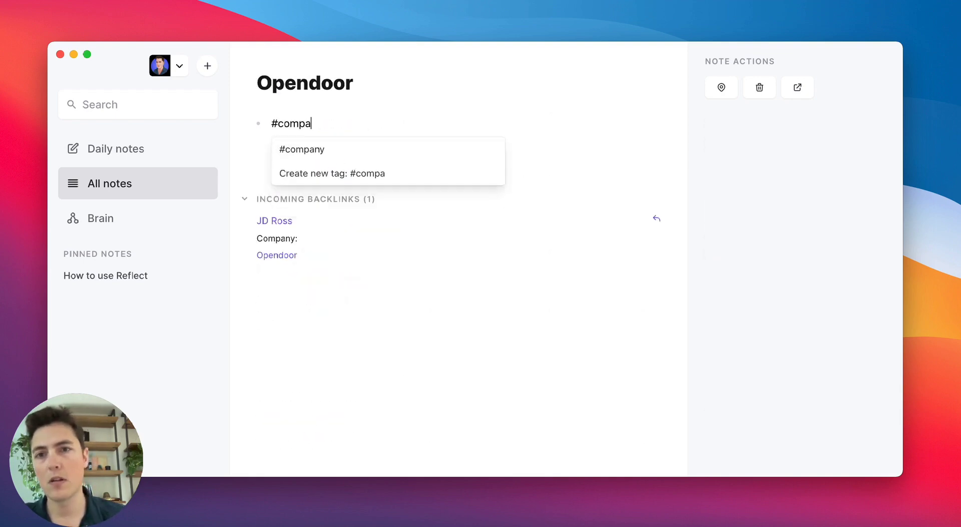
{"action": "key", "text": "Return"}
{"action": "key", "text": "Return"}
{"action": "type", "text": "opend"}
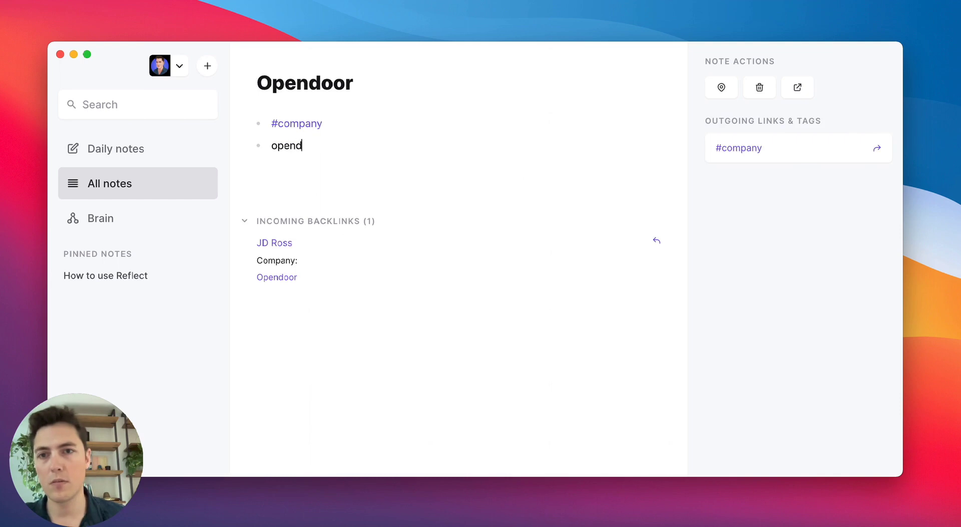
{"action": "type", "text": "oor.com"}
{"action": "key", "text": "Return"}
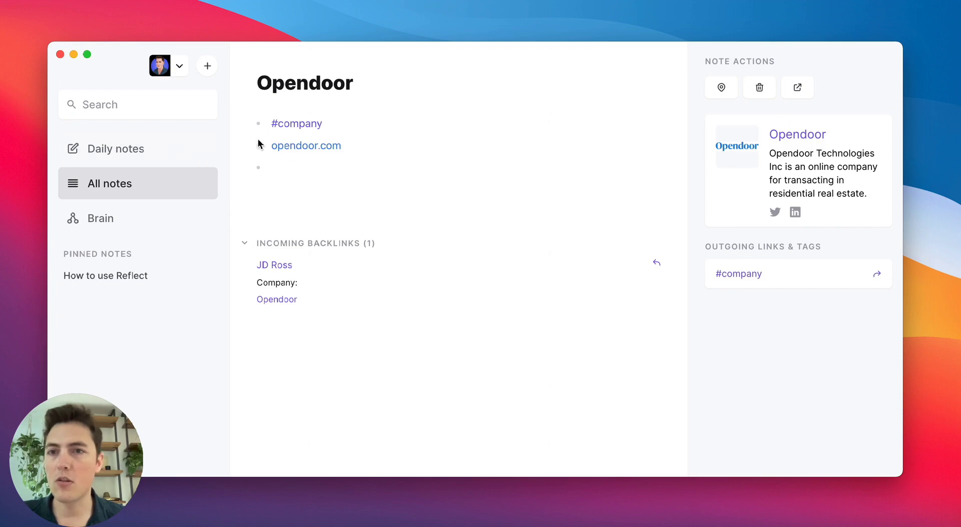
{"action": "left_click", "coordinate": [184, 148]}
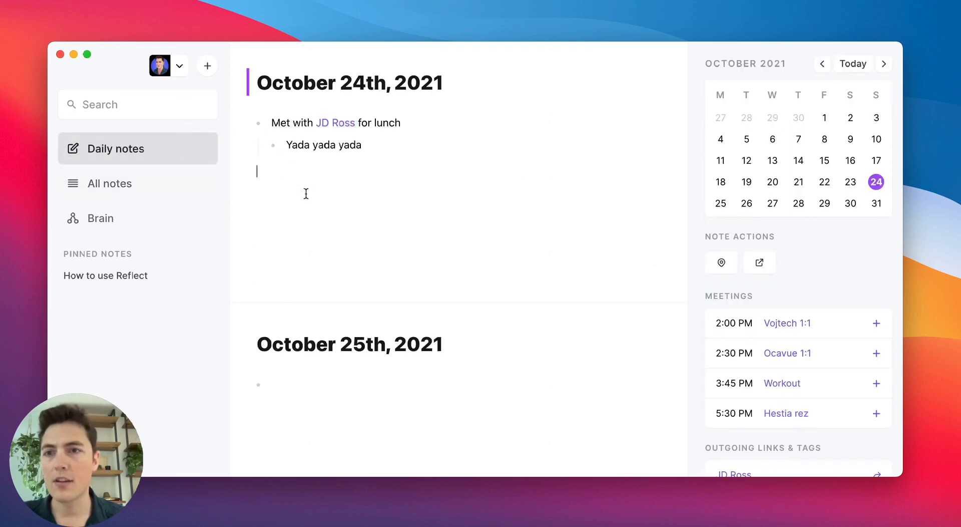
- Filter the All notes list to show only #company notes
{"action": "left_click", "coordinate": [173, 193]}
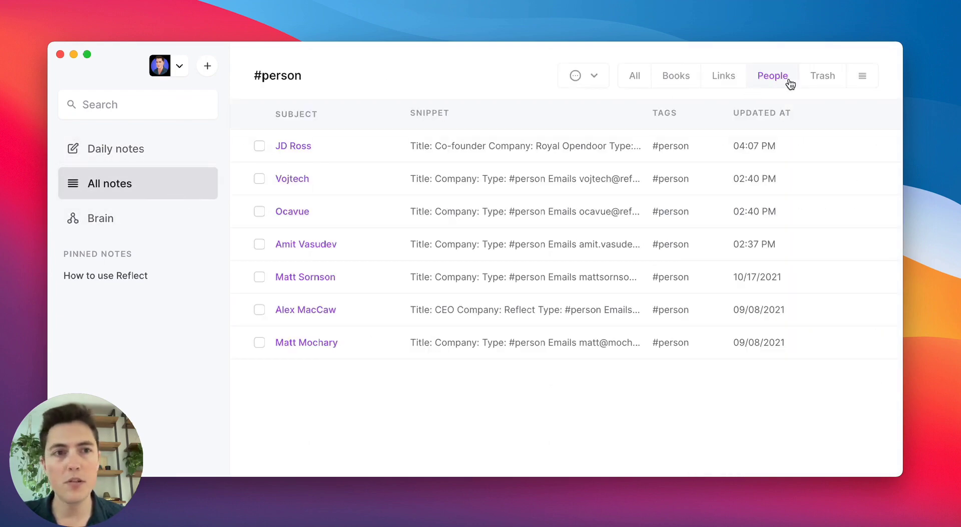
{"action": "left_click", "coordinate": [862, 76]}
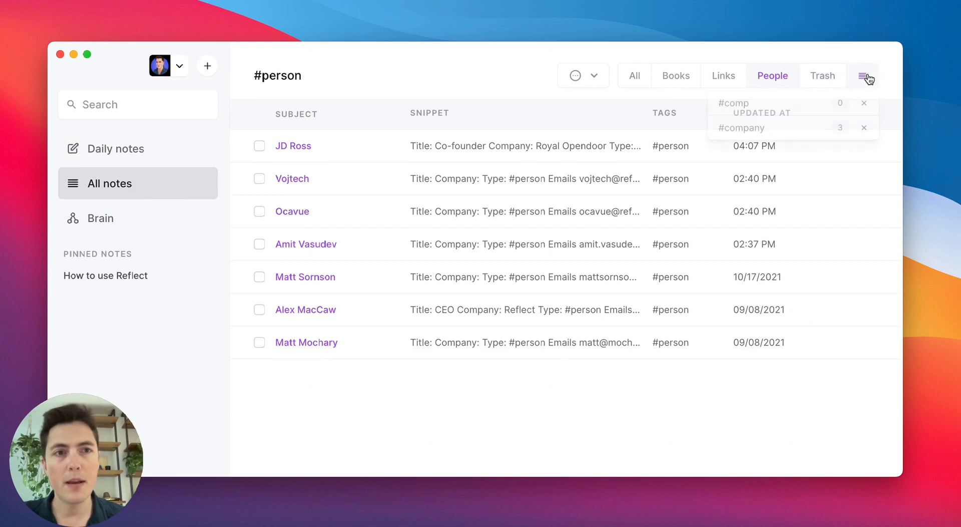
{"action": "left_click", "coordinate": [769, 132]}
- Search for Opendoor, follow its backlinks to the person and Royal notes, then list #person notes
{"action": "key", "text": "super+k"}
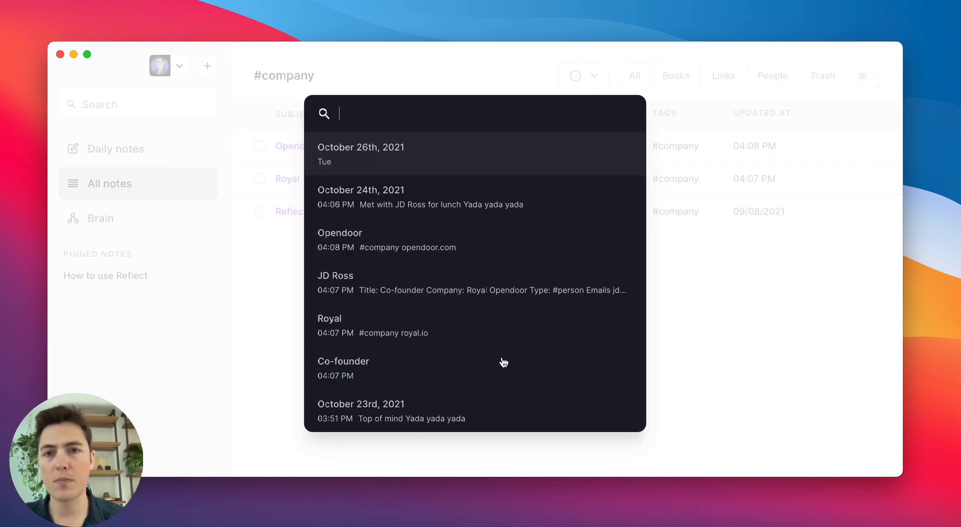
{"action": "type", "text": "opendoo"}
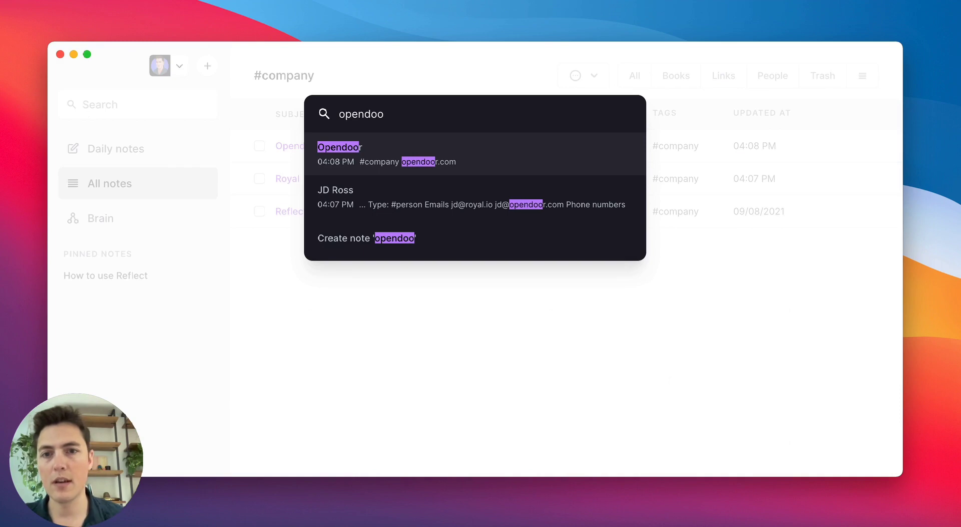
{"action": "key", "text": "Return"}
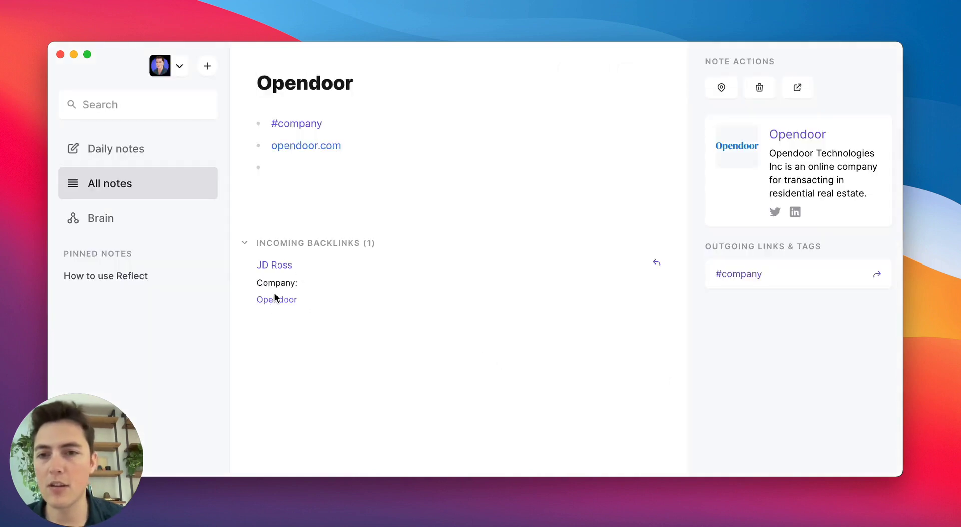
{"action": "left_click", "coordinate": [289, 266]}
{"action": "left_click", "coordinate": [305, 164]}
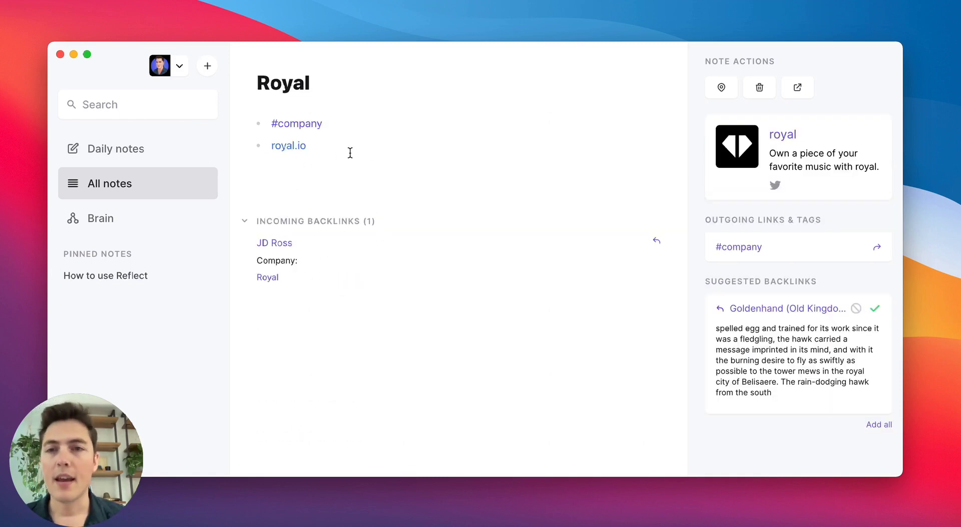
{"action": "left_click", "coordinate": [176, 192]}
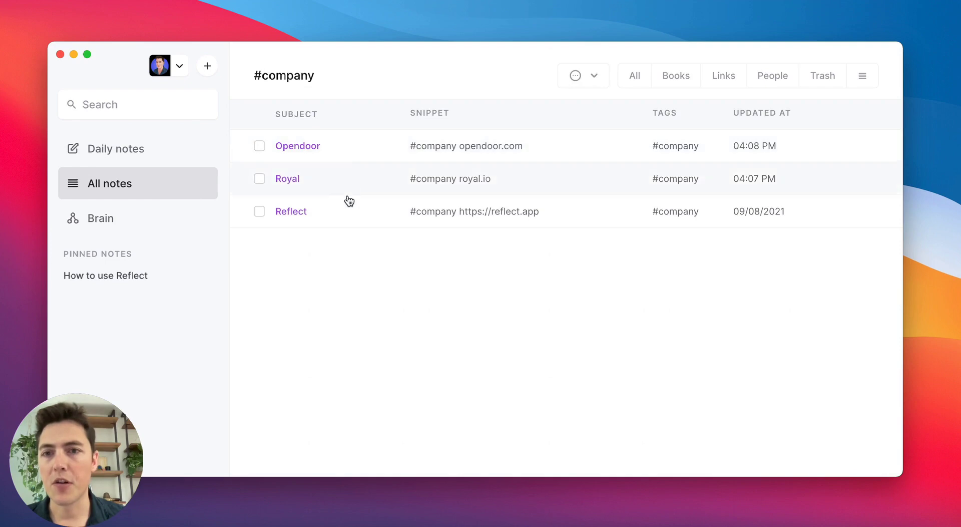
{"action": "left_click", "coordinate": [769, 77]}
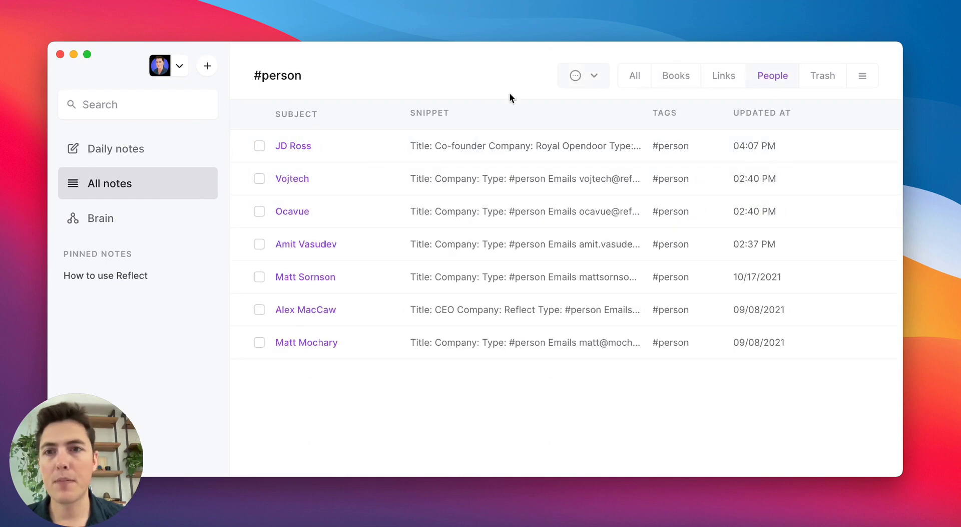
- Add a top-level Location line to the person's note linking a new 'Austin, Texas' note
{"action": "left_click", "coordinate": [440, 148]}
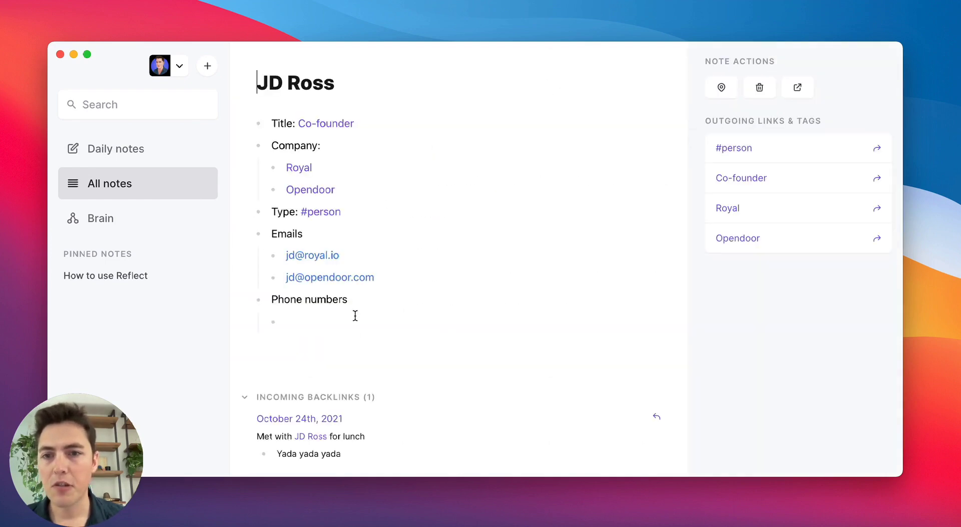
{"action": "key", "text": "Return"}
{"action": "key", "text": "shift+Tab"}
{"action": "type", "text": "L"}
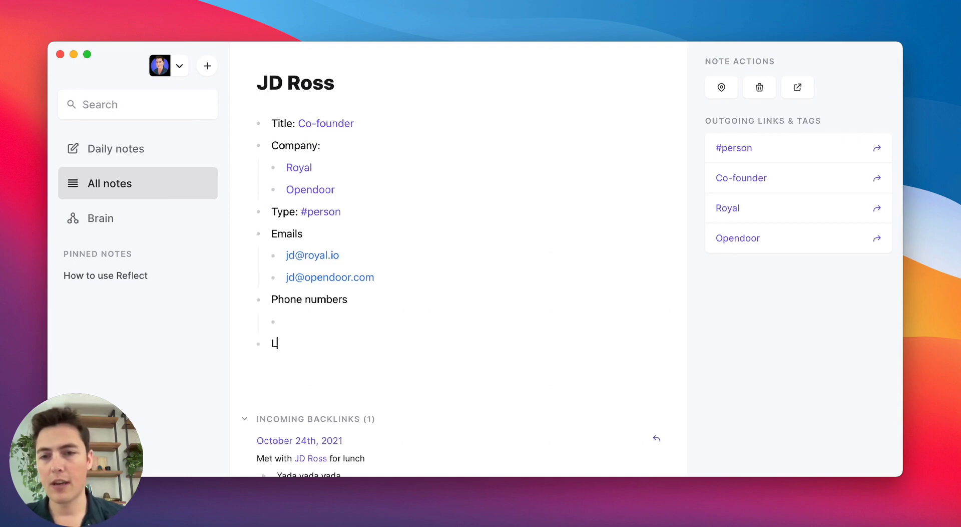
{"action": "type", "text": "ocation:"}
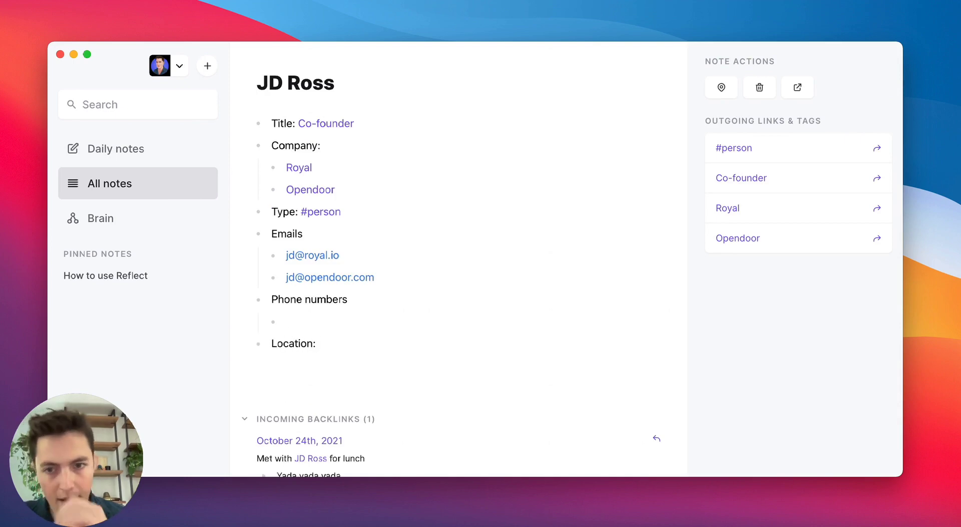
{"action": "type", "text": " [[Austin, Ta"}
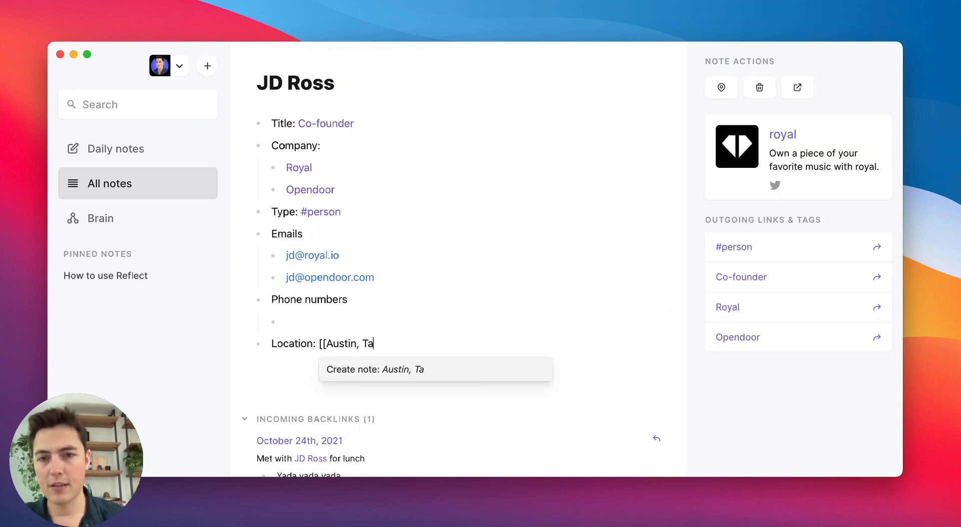
{"action": "key", "text": "BackSpace"}
{"action": "type", "text": "exas"}
{"action": "key", "text": "Return"}
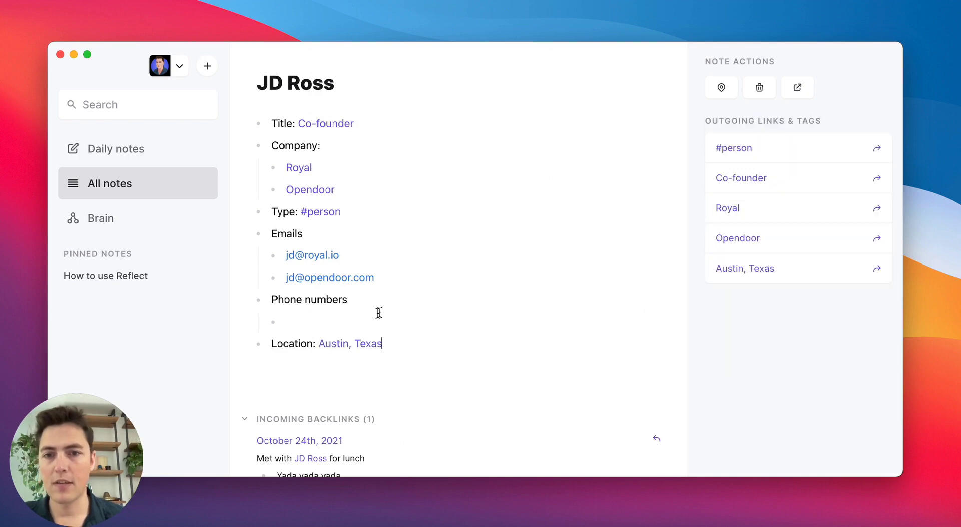
{"action": "mouse_move", "coordinate": [338, 347]}
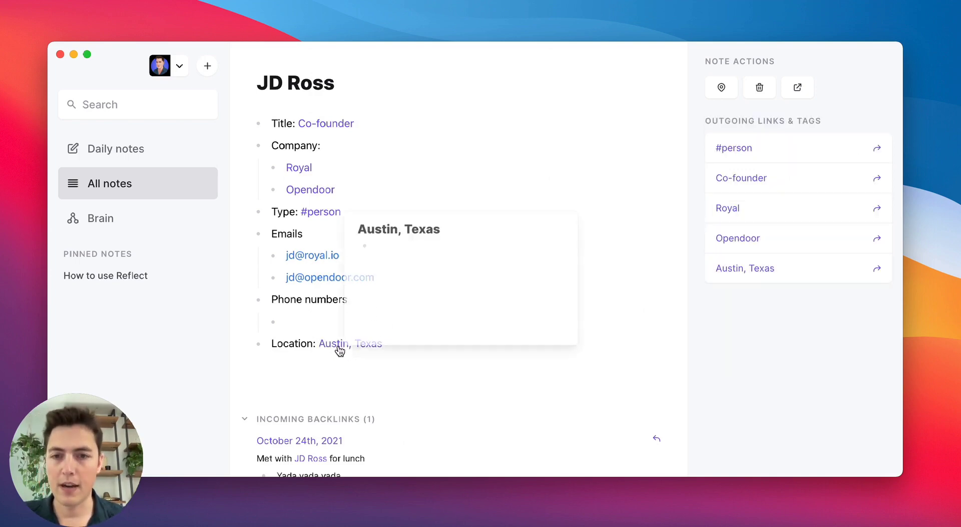
- Tag the new Austin, Texas note #location, then go back to the notes list
{"action": "left_click", "coordinate": [362, 344]}
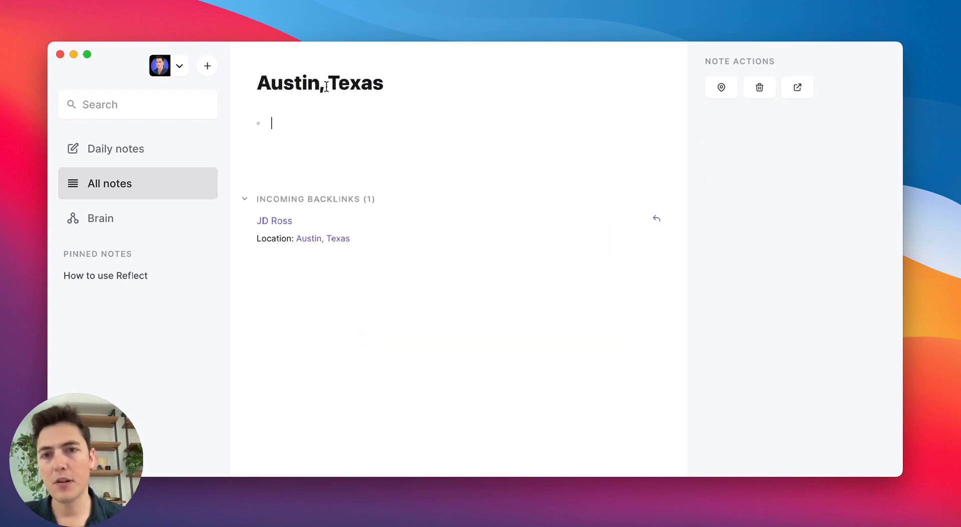
{"action": "type", "text": "#"}
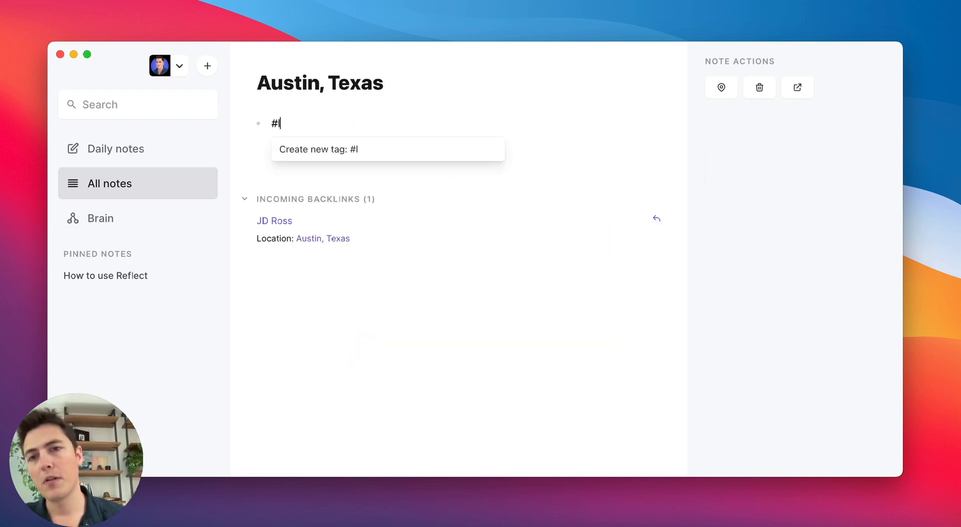
{"action": "type", "text": "location"}
{"action": "key", "text": "Return"}
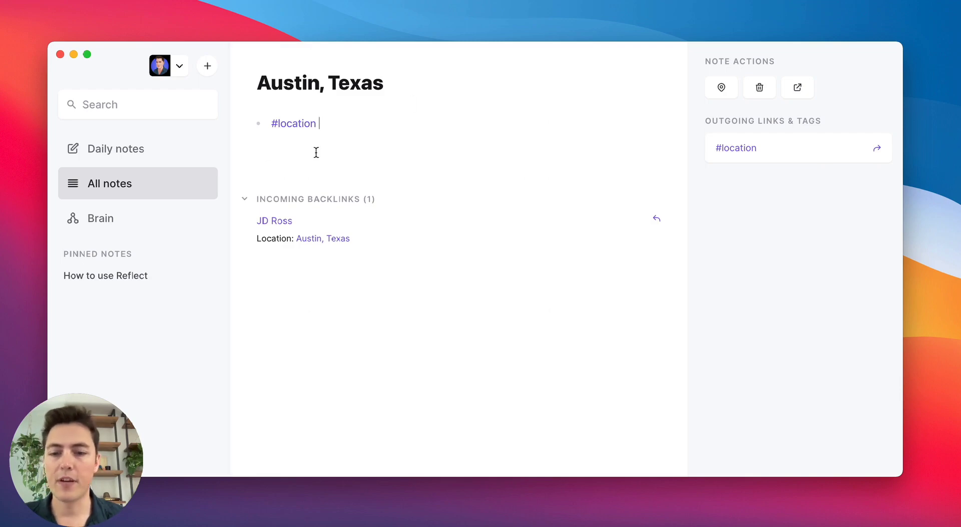
{"action": "left_click", "coordinate": [163, 189]}
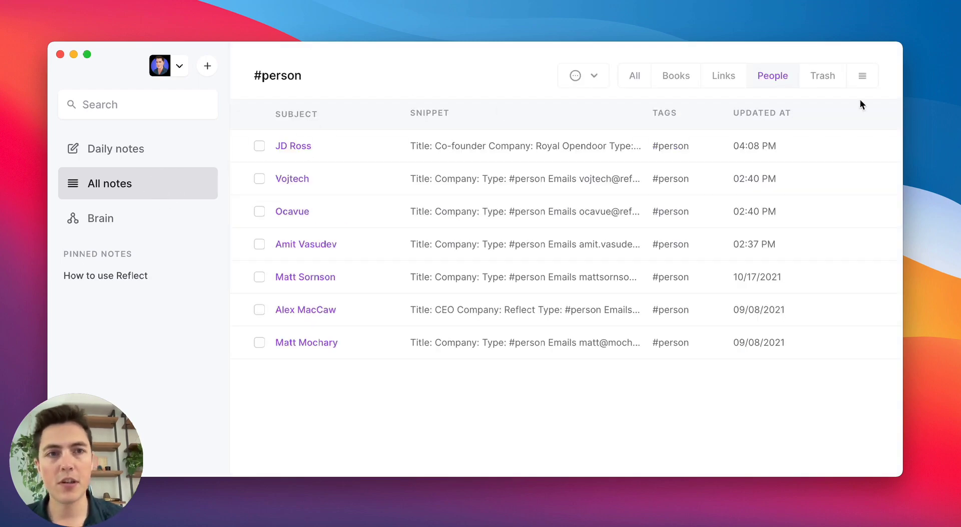
- Filter notes by #location and open the Austin, Texas note from the results
{"action": "left_click", "coordinate": [868, 75]}
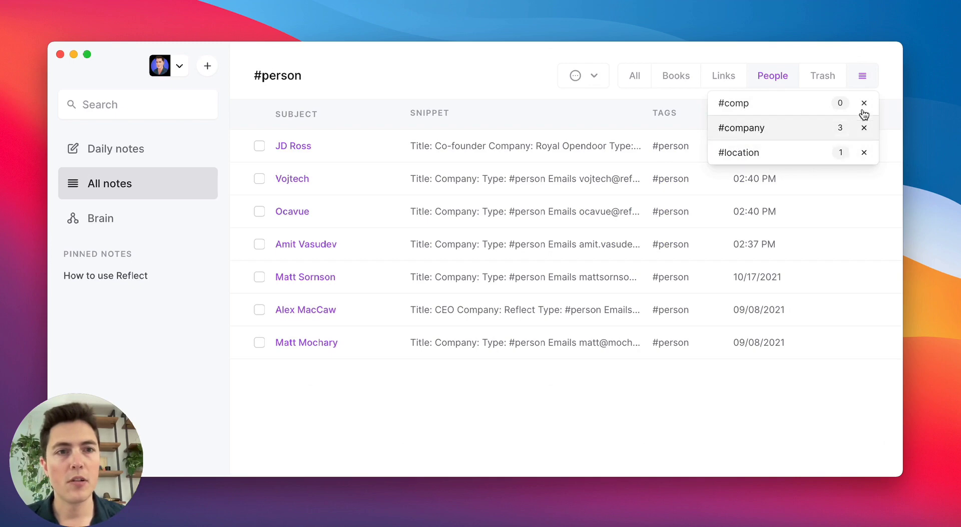
{"action": "left_click", "coordinate": [781, 153]}
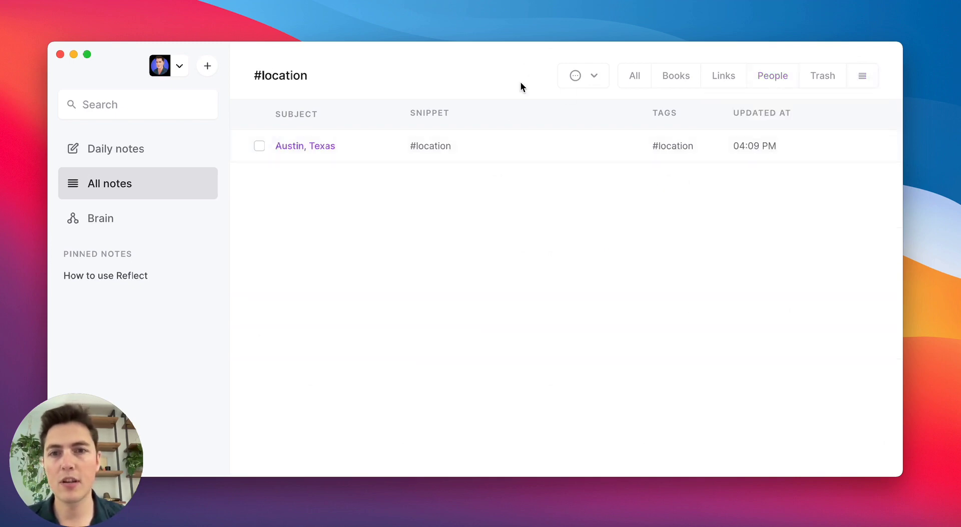
{"action": "left_click", "coordinate": [483, 153]}
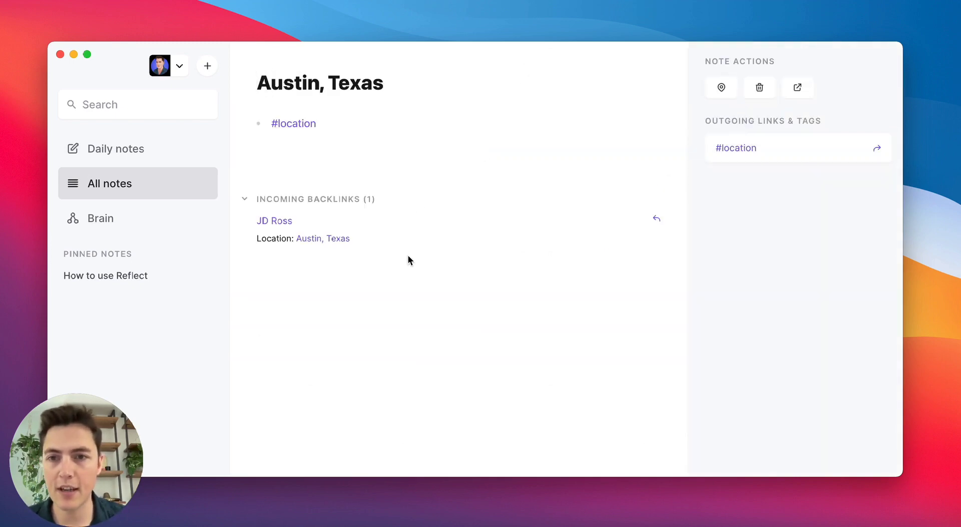